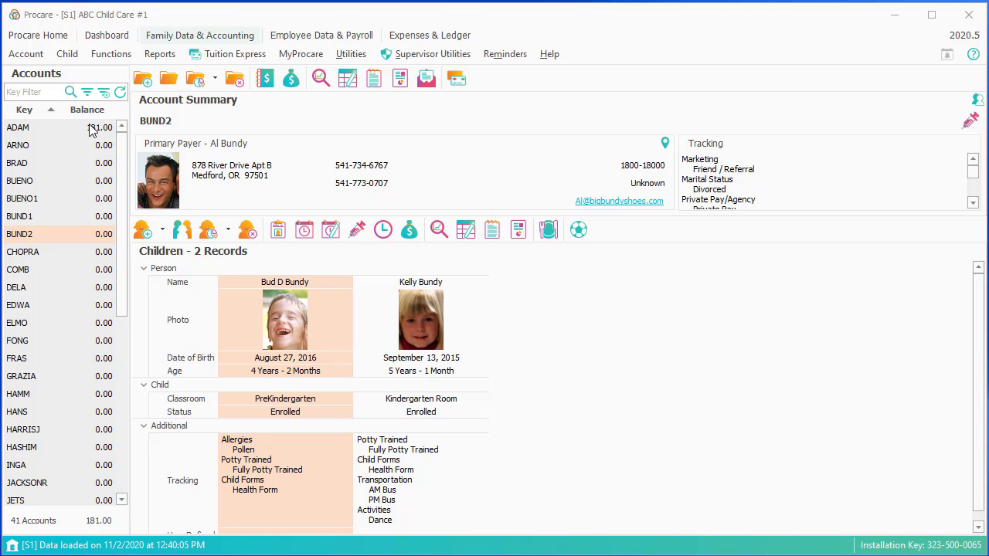
Start a new billing formula under standard billing for the Toddlers Room child of the first account
{"action": "left_click", "coordinate": [44, 125]}
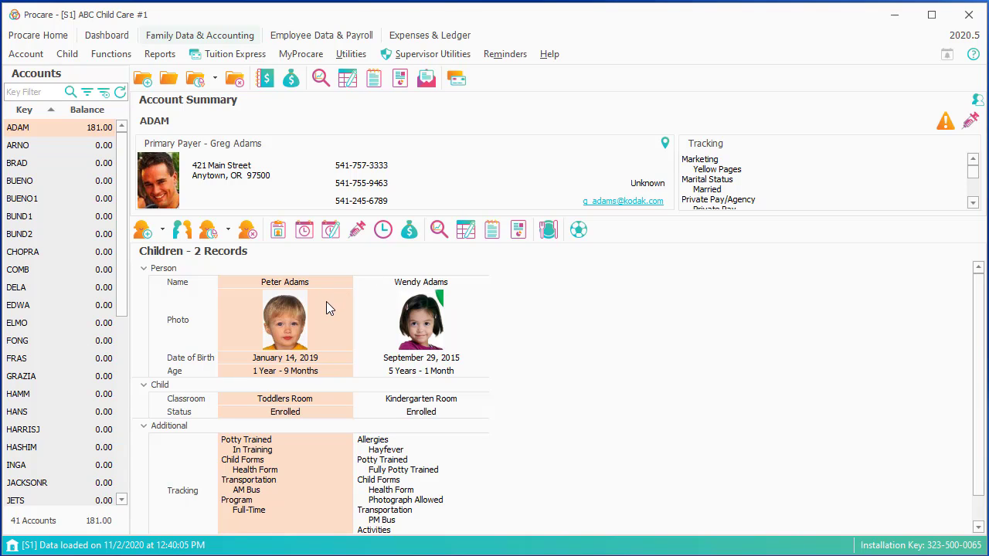
{"action": "left_click", "coordinate": [403, 235]}
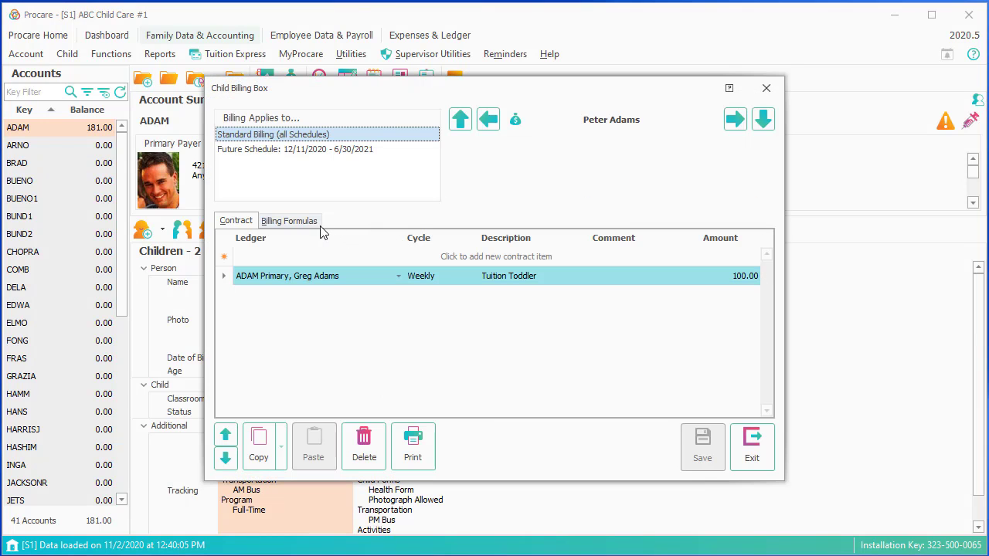
{"action": "left_click", "coordinate": [317, 223]}
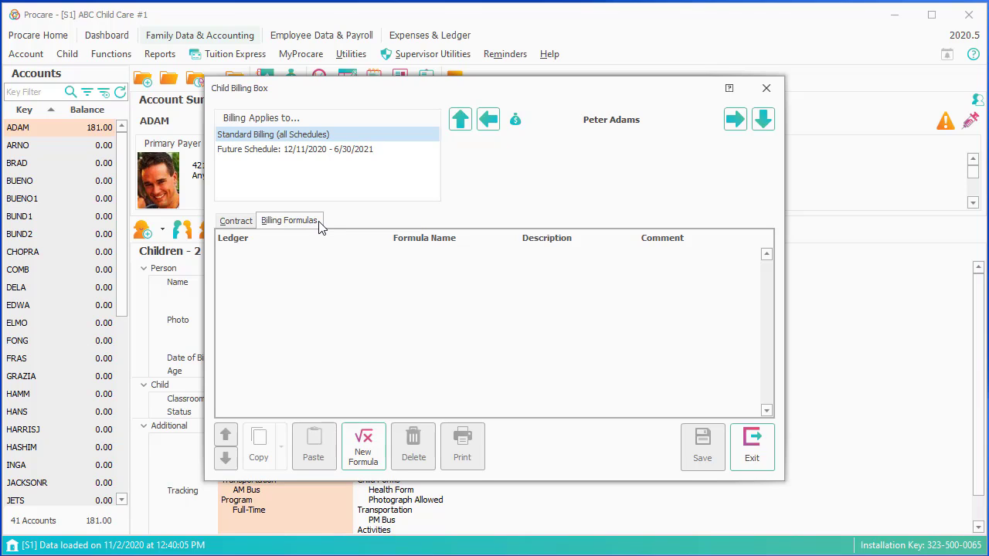
{"action": "left_click", "coordinate": [363, 456]}
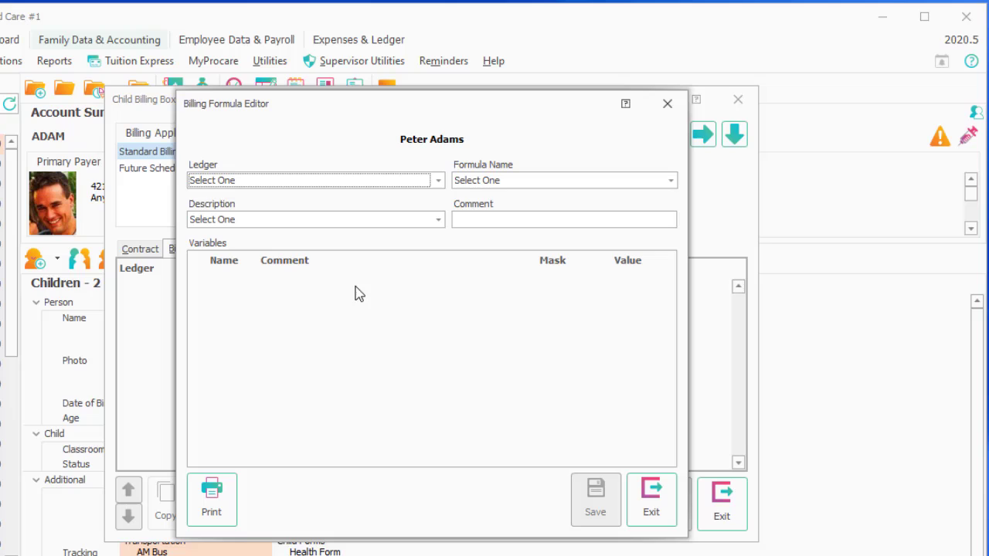
Assign the billing formula to the primary payer's ledger and choose the After Hours Pickup formula
{"action": "left_click", "coordinate": [438, 180]}
{"action": "left_click", "coordinate": [376, 214]}
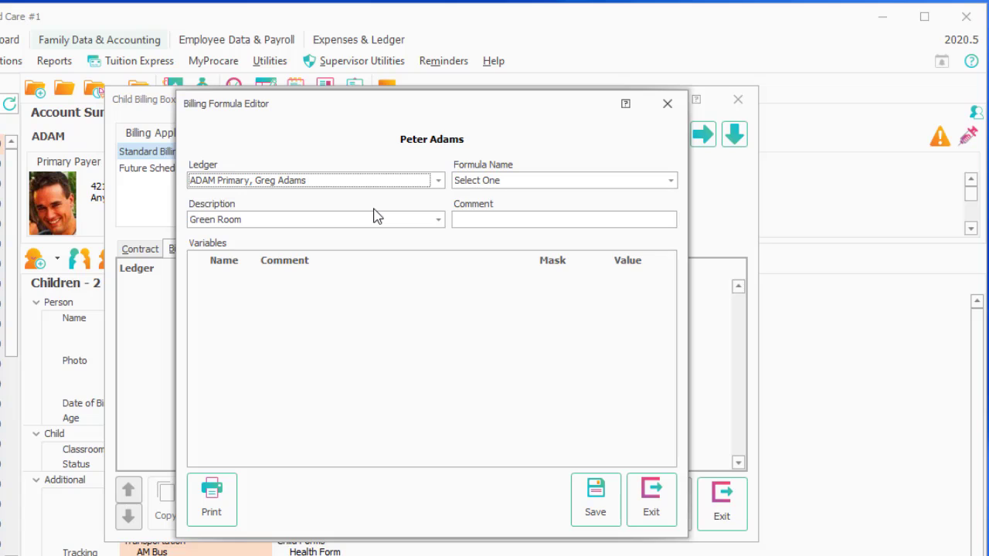
{"action": "left_click", "coordinate": [656, 183]}
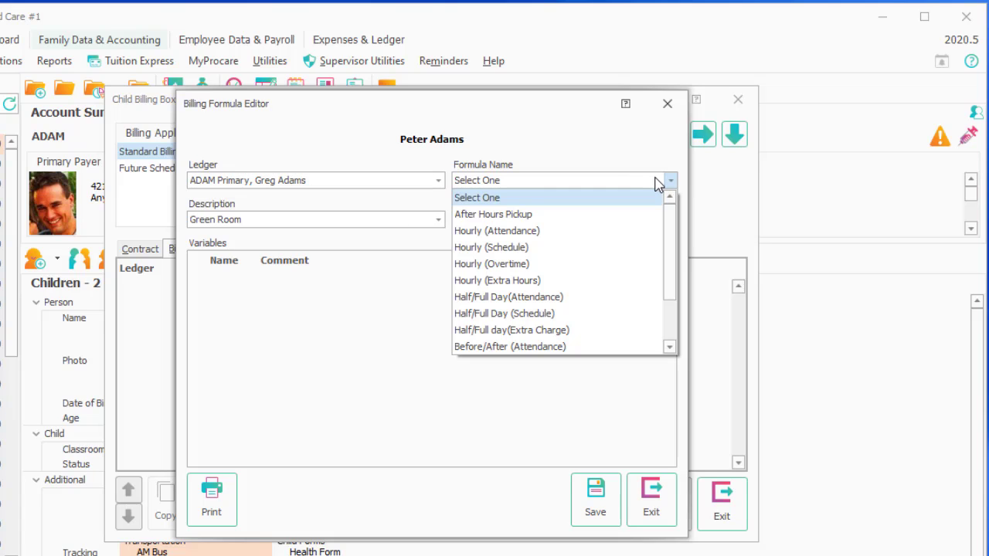
{"action": "left_click", "coordinate": [544, 220]}
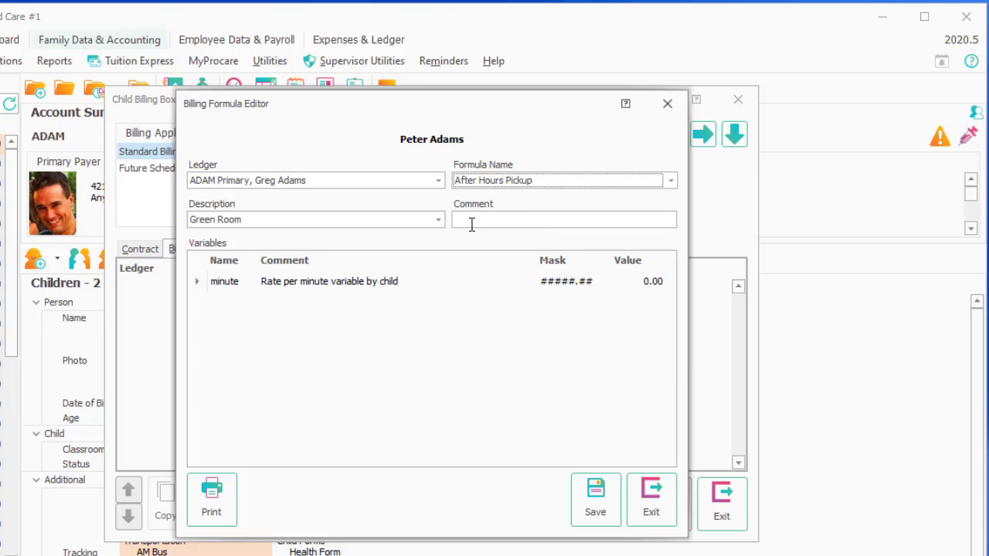
Set the billing formula's description to Late Pick Up and save it
{"action": "left_click", "coordinate": [438, 222]}
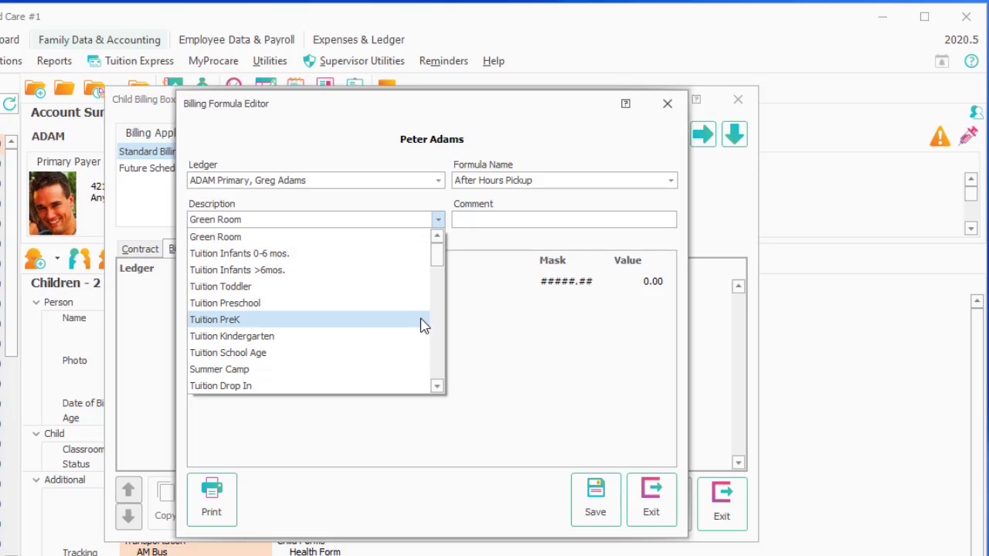
{"action": "left_click_drag", "start_coordinate": [435, 261], "coordinate": [438, 325]}
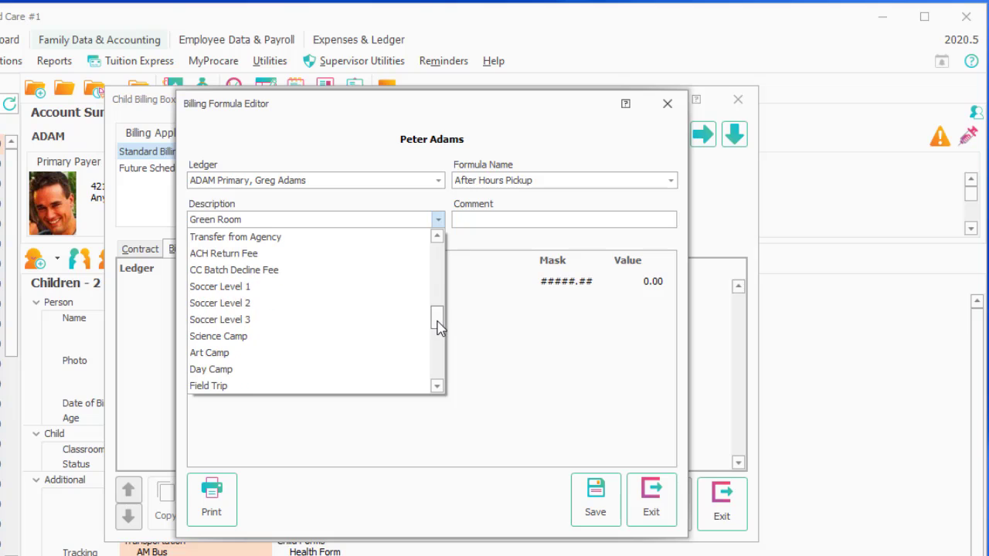
{"action": "type", "text": "Late Pmt"}
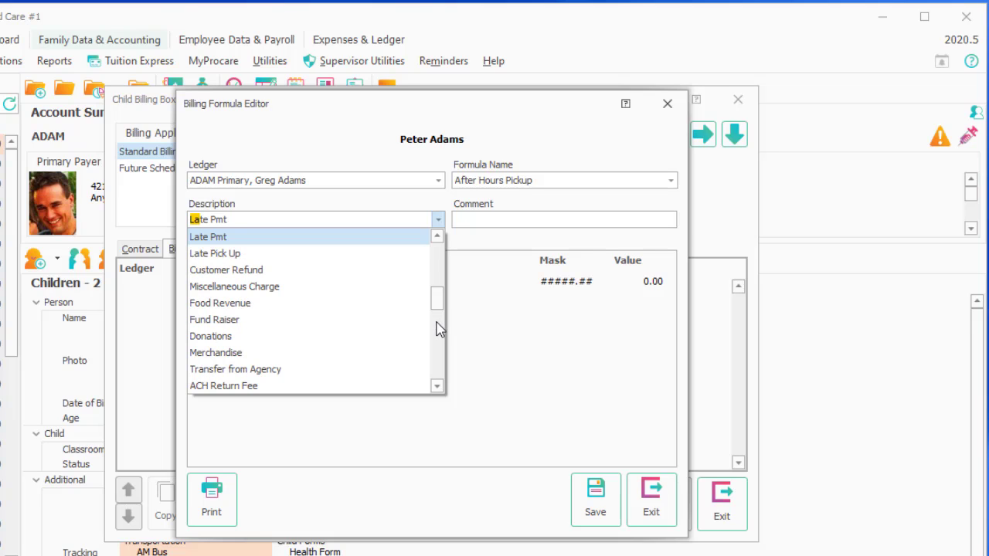
{"action": "left_click", "coordinate": [265, 254]}
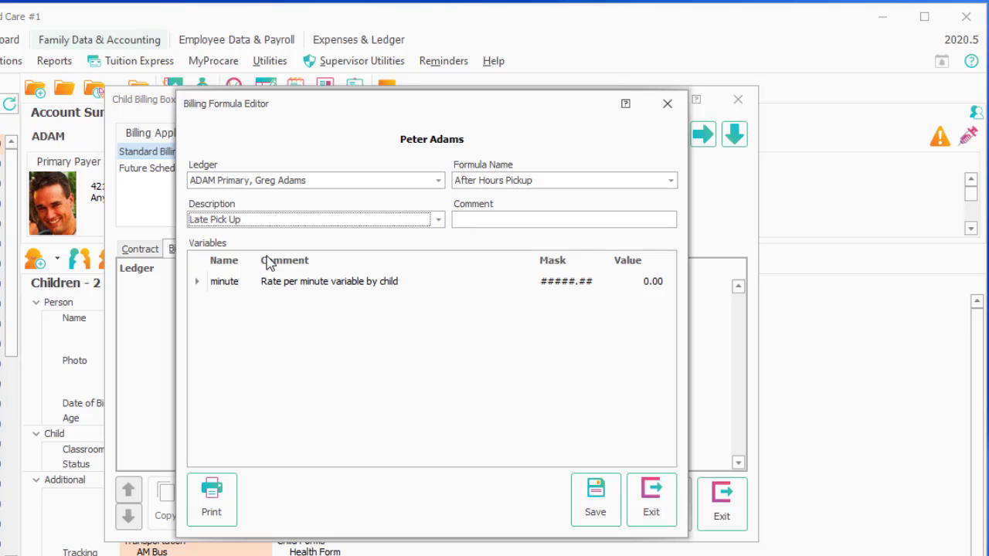
{"action": "left_click", "coordinate": [599, 513]}
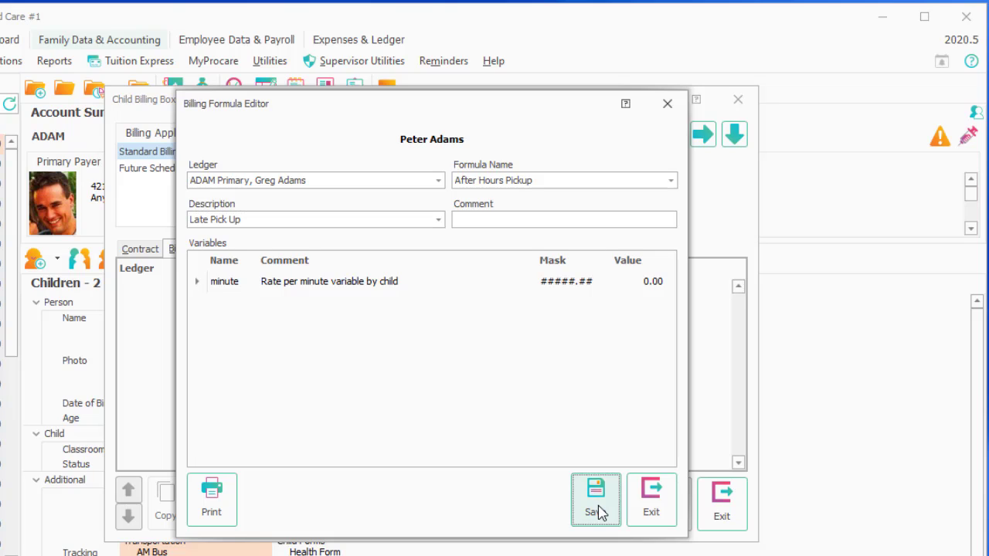
Set the value of the formula's minute rate variable to 2.00
{"action": "left_click", "coordinate": [627, 282]}
{"action": "left_click_drag", "start_coordinate": [638, 282], "coordinate": [684, 283]}
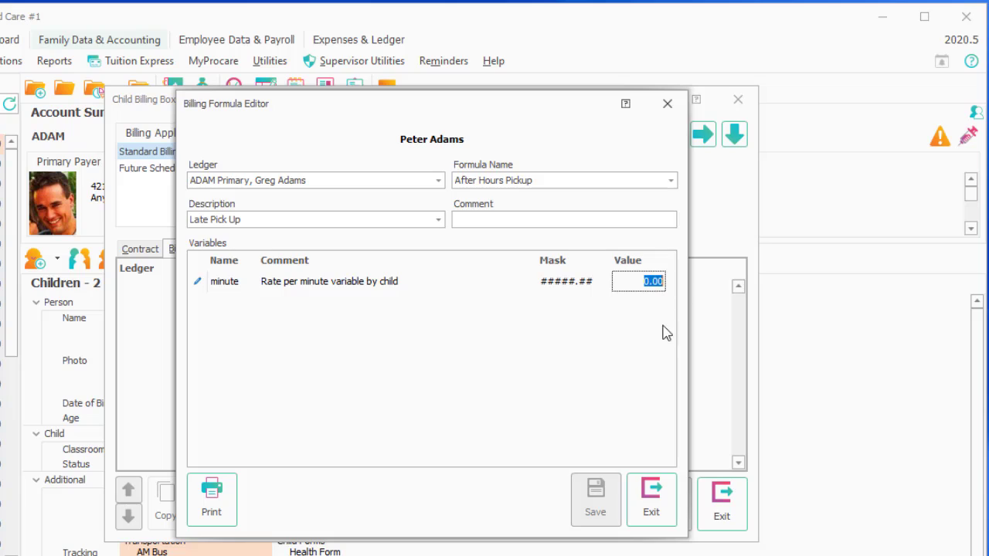
{"action": "type", "text": "2"}
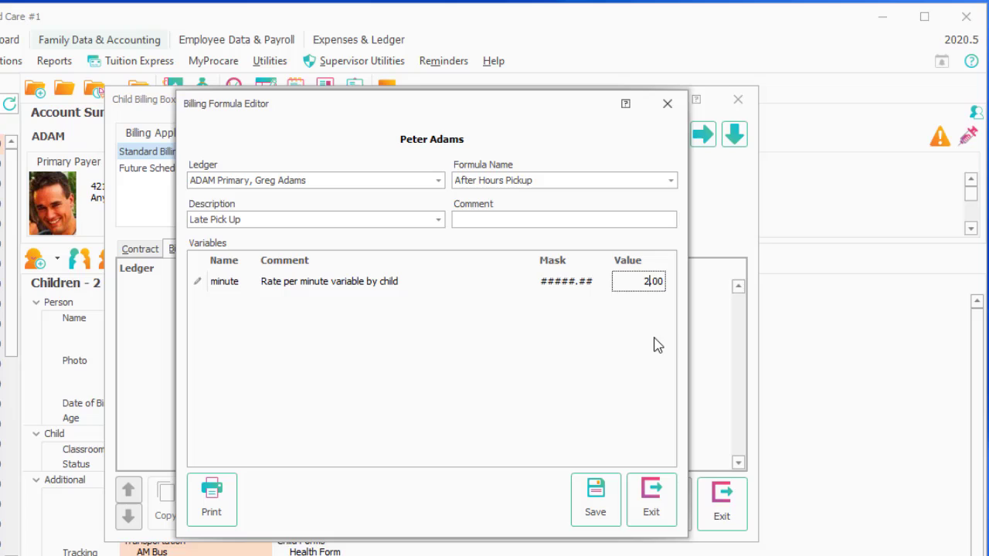
Set the minute rate variable to 1.00, save the formula, and close the child's billing setup
{"action": "double_click", "coordinate": [622, 282]}
{"action": "type", "text": "1"}
{"action": "left_click", "coordinate": [596, 490]}
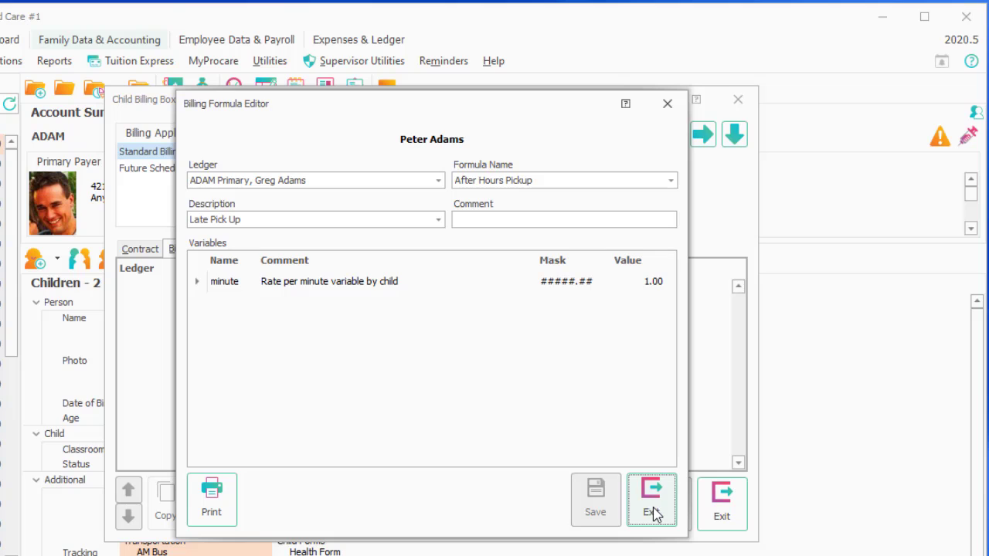
{"action": "left_click", "coordinate": [652, 514]}
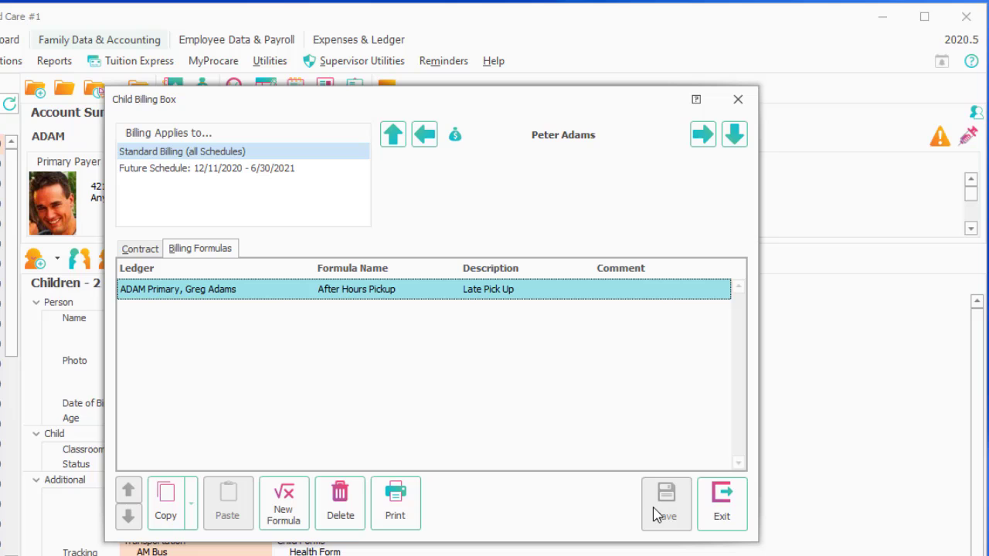
{"action": "left_click", "coordinate": [722, 509]}
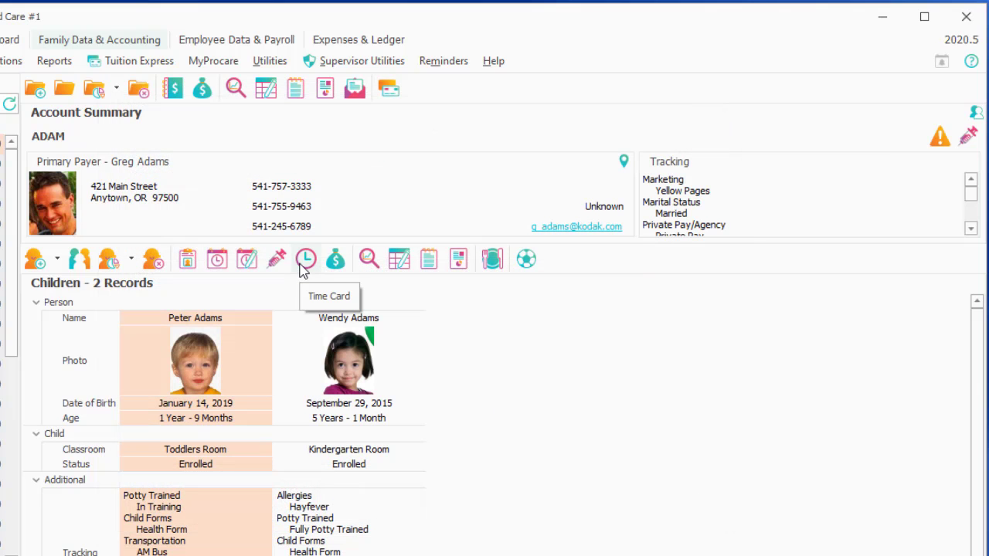
Examine the clock-out time for Tuesday 10/27/2020 on the Toddlers Room child's time card, then close it
{"action": "left_click", "coordinate": [305, 260]}
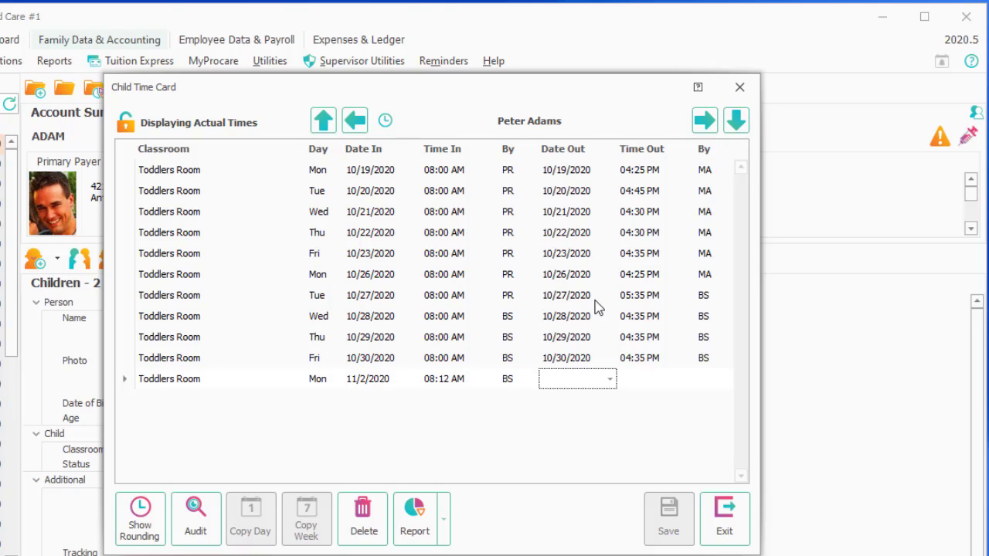
{"action": "left_click", "coordinate": [631, 295]}
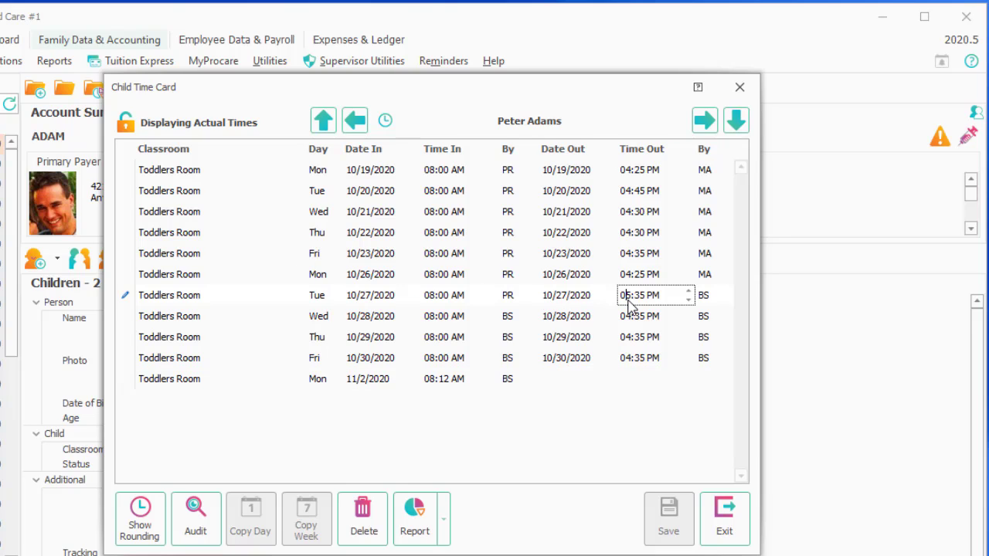
{"action": "left_click", "coordinate": [397, 296]}
{"action": "left_click", "coordinate": [393, 295]}
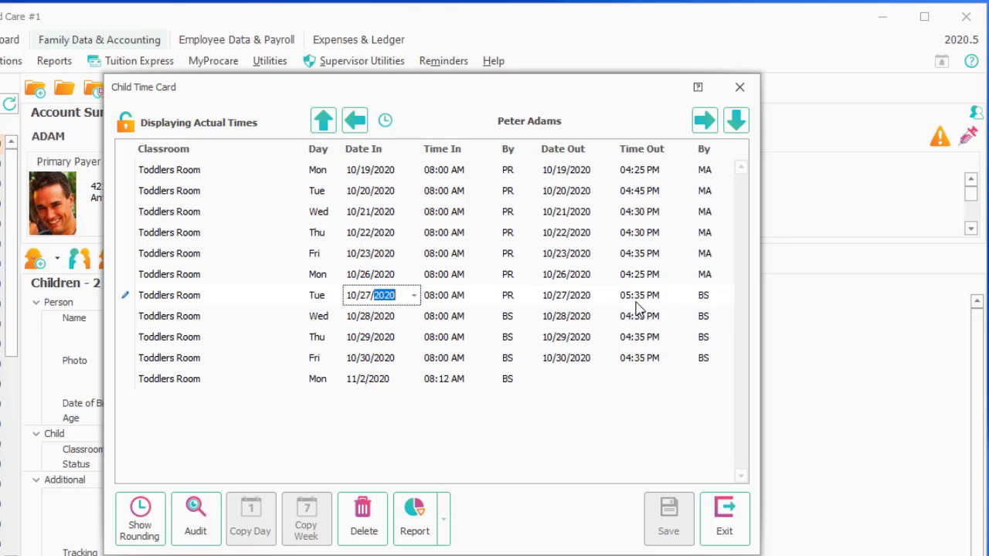
{"action": "left_click", "coordinate": [723, 527]}
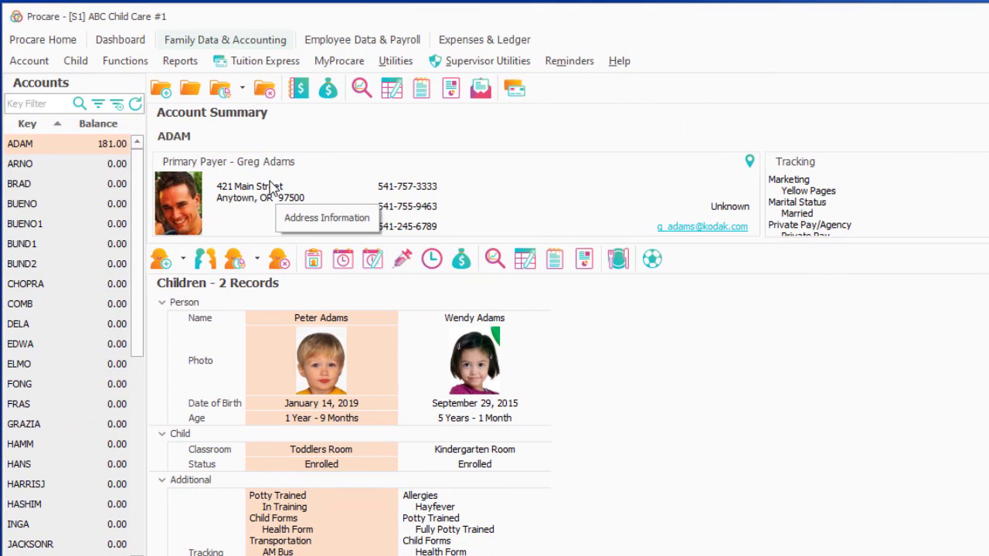
Open automated Formula Billing and include the After Hours Pickup formula for processing
{"action": "left_click", "coordinate": [125, 61]}
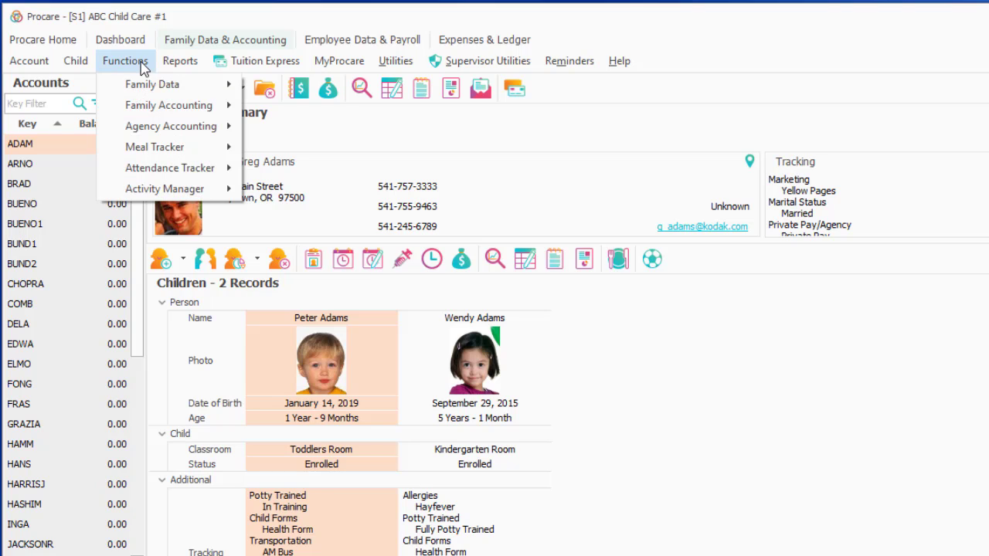
{"action": "mouse_move", "coordinate": [141, 108]}
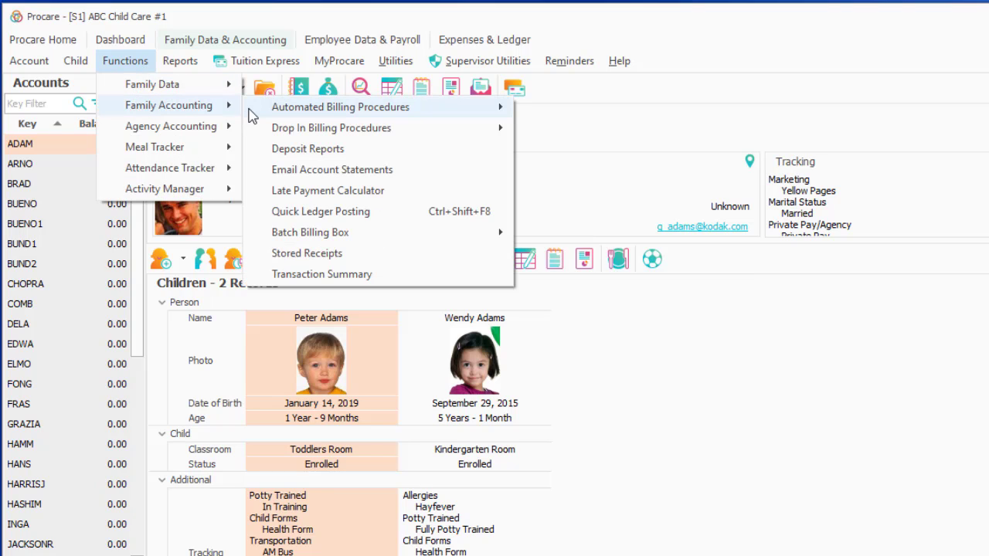
{"action": "mouse_move", "coordinate": [303, 110]}
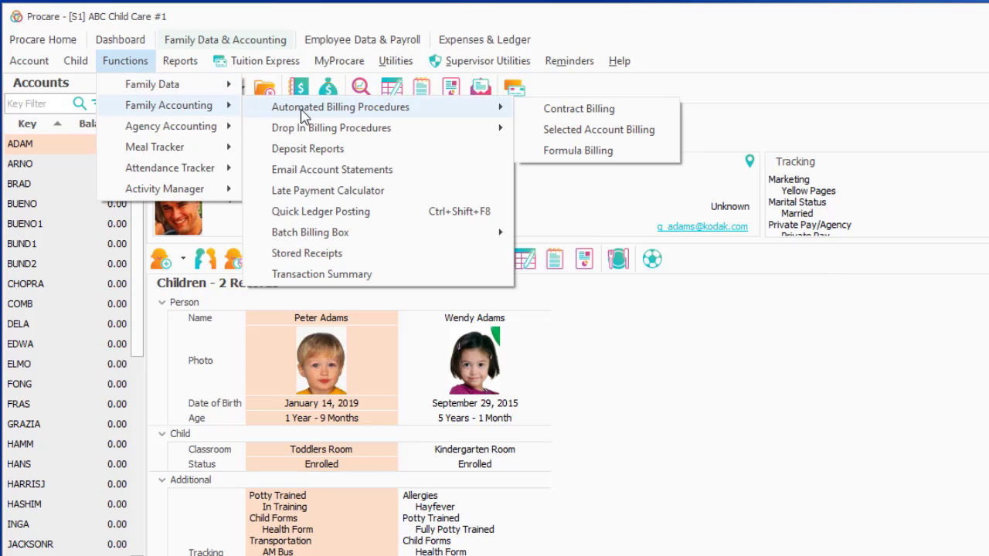
{"action": "left_click", "coordinate": [622, 157]}
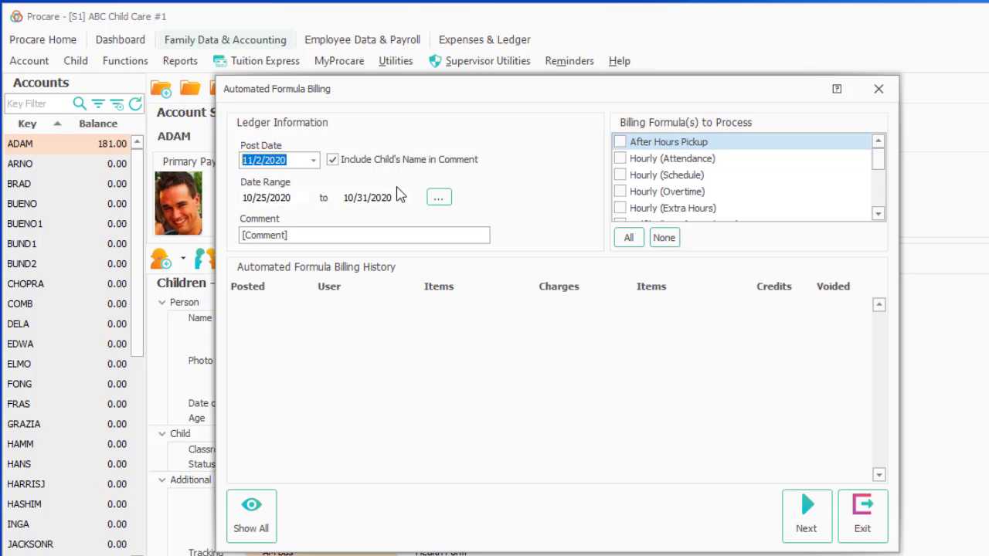
{"action": "left_click", "coordinate": [619, 142]}
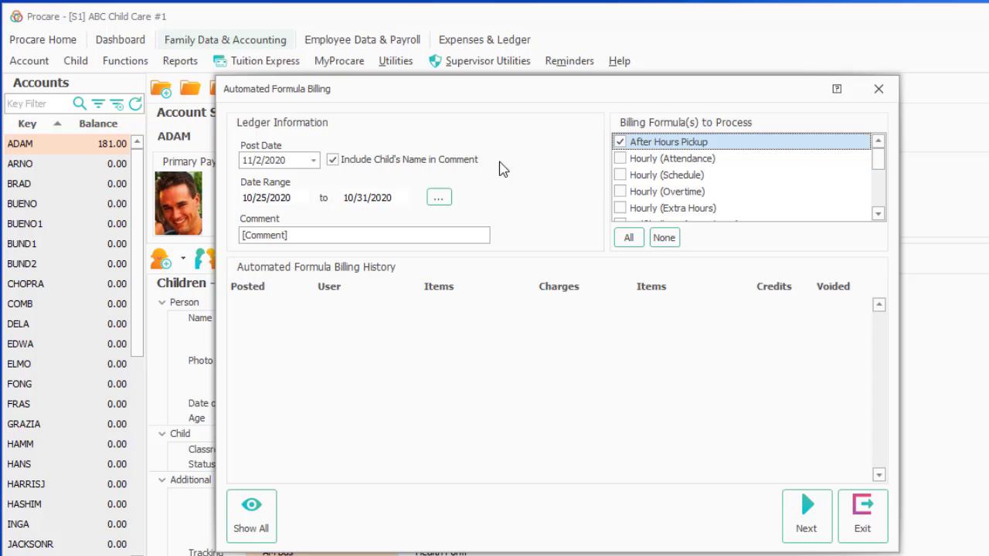
Set the billing date range to last week, 10/25/2020 to 10/31/2020, and load the resulting charges
{"action": "left_click", "coordinate": [438, 198]}
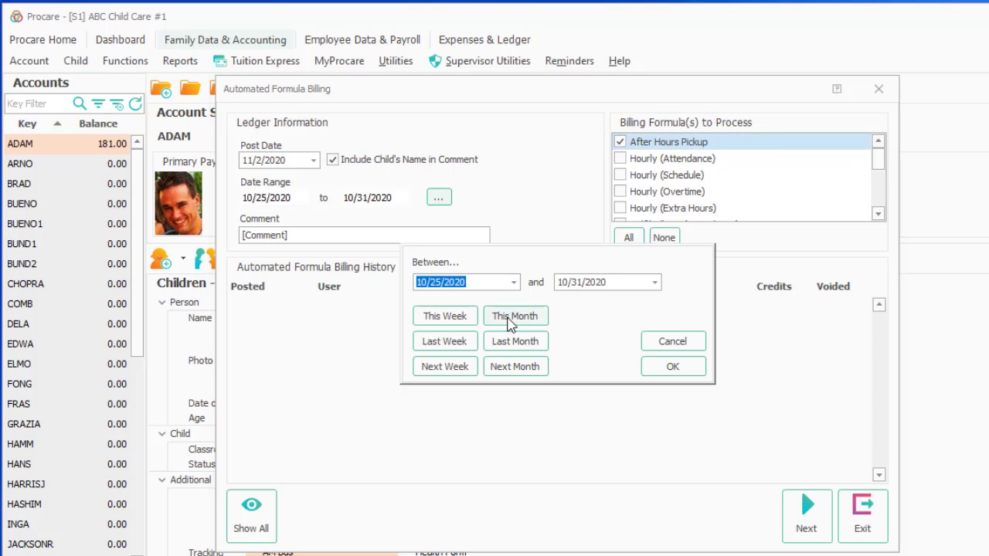
{"action": "left_click", "coordinate": [444, 346]}
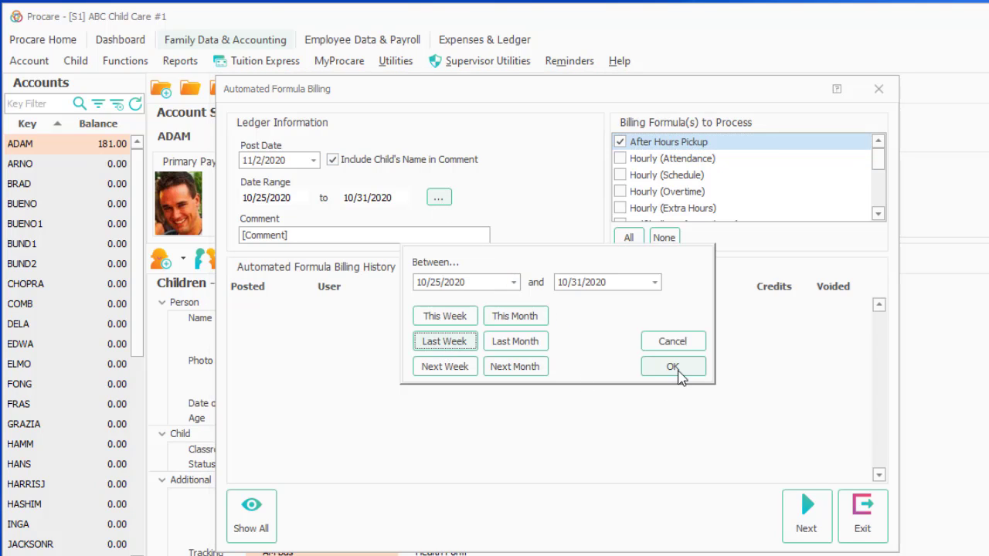
{"action": "left_click", "coordinate": [677, 369]}
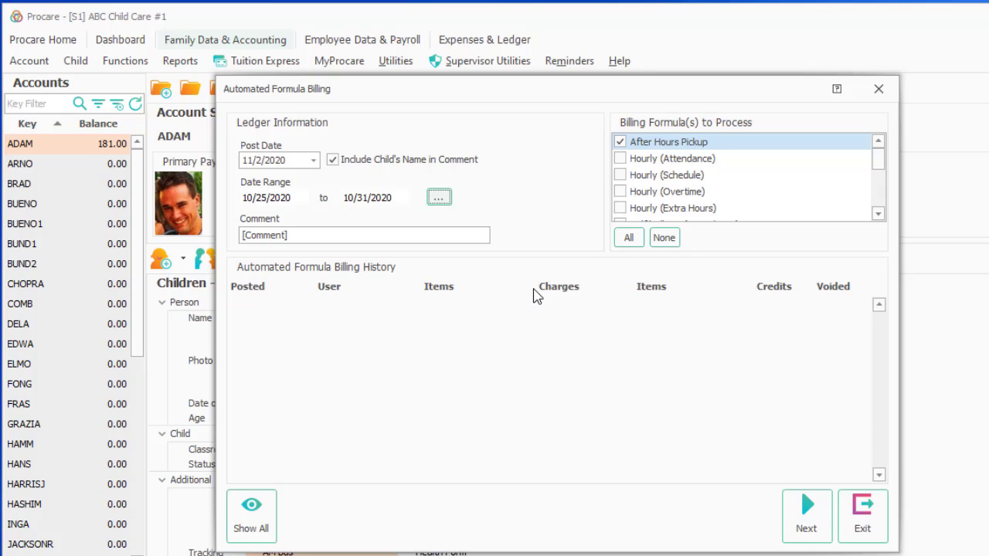
{"action": "left_click", "coordinate": [812, 533]}
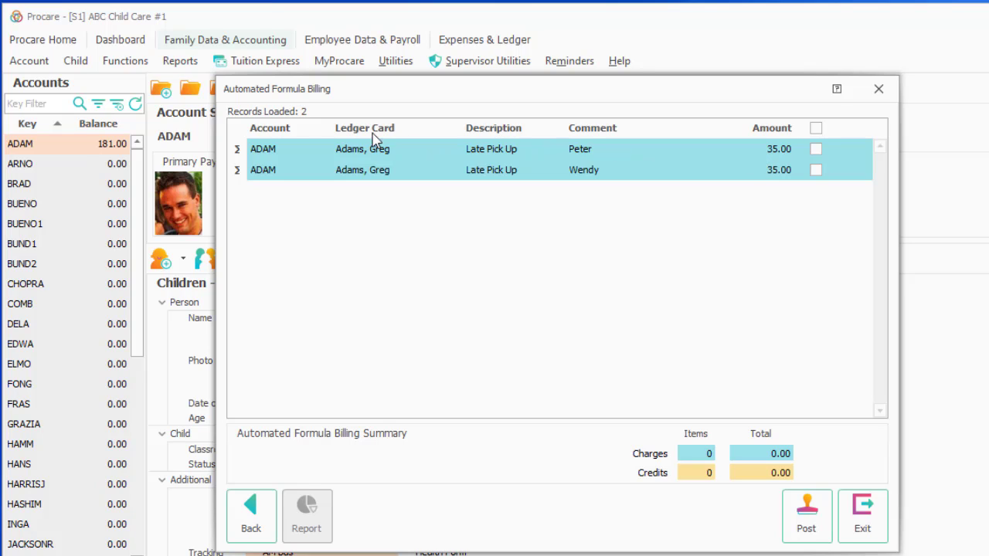
Review the formula calculation details behind the first Late Pick Up charge and close them
{"action": "double_click", "coordinate": [238, 154]}
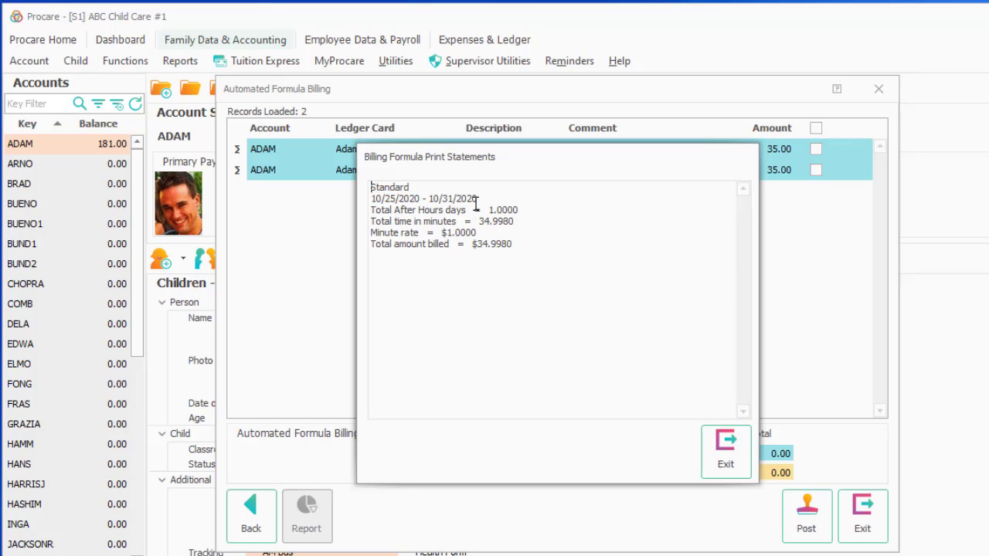
{"action": "left_click_drag", "start_coordinate": [475, 203], "coordinate": [533, 217]}
{"action": "left_click", "coordinate": [533, 217]}
{"action": "left_click", "coordinate": [728, 469]}
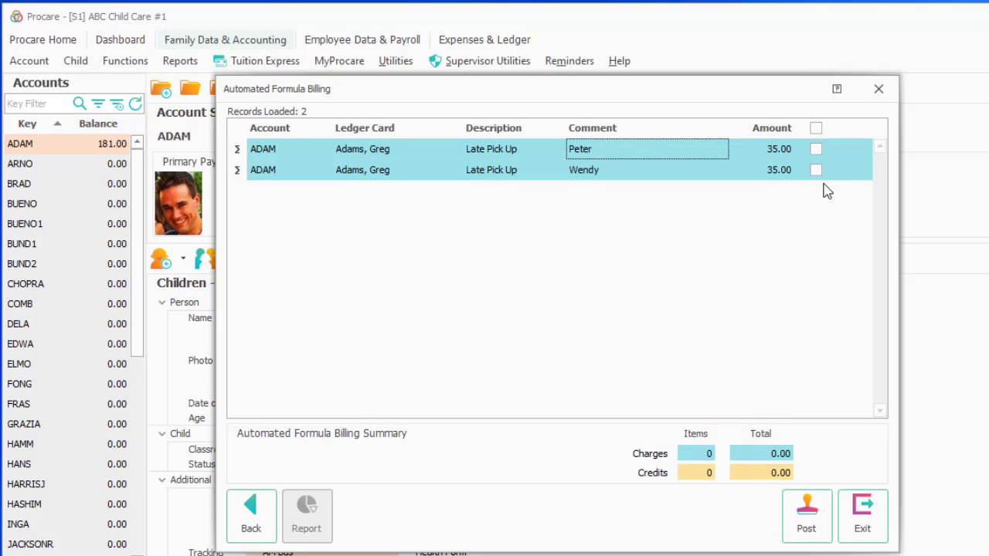
Select all Late Pick Up charges, post them to the ledger, and close the billing summary
{"action": "left_click", "coordinate": [816, 128]}
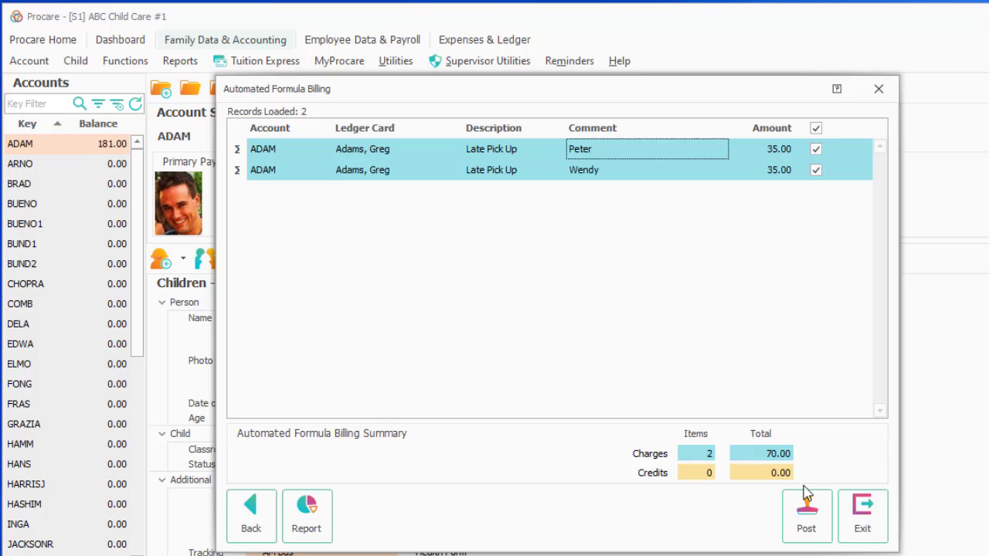
{"action": "left_click", "coordinate": [807, 506]}
{"action": "left_click", "coordinate": [506, 347]}
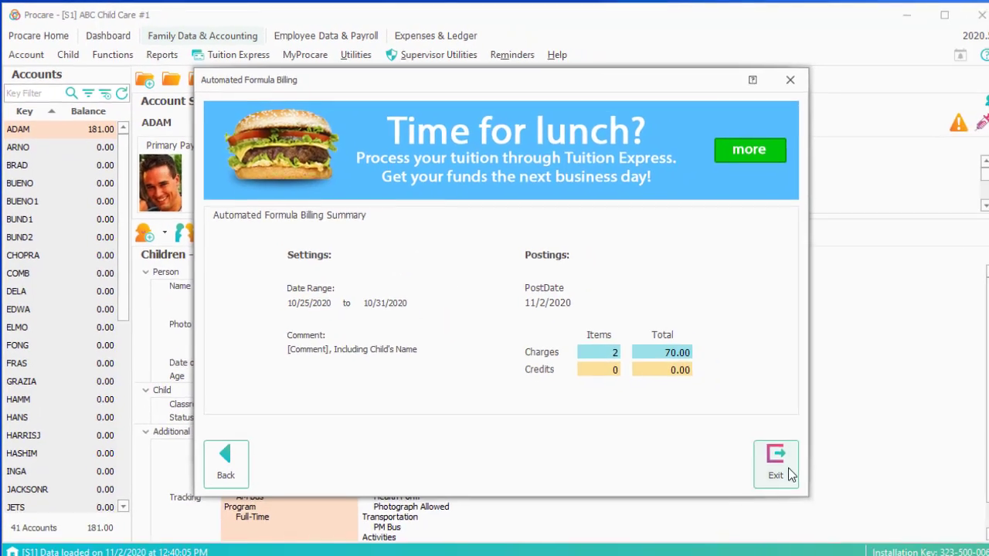
{"action": "left_click", "coordinate": [789, 470]}
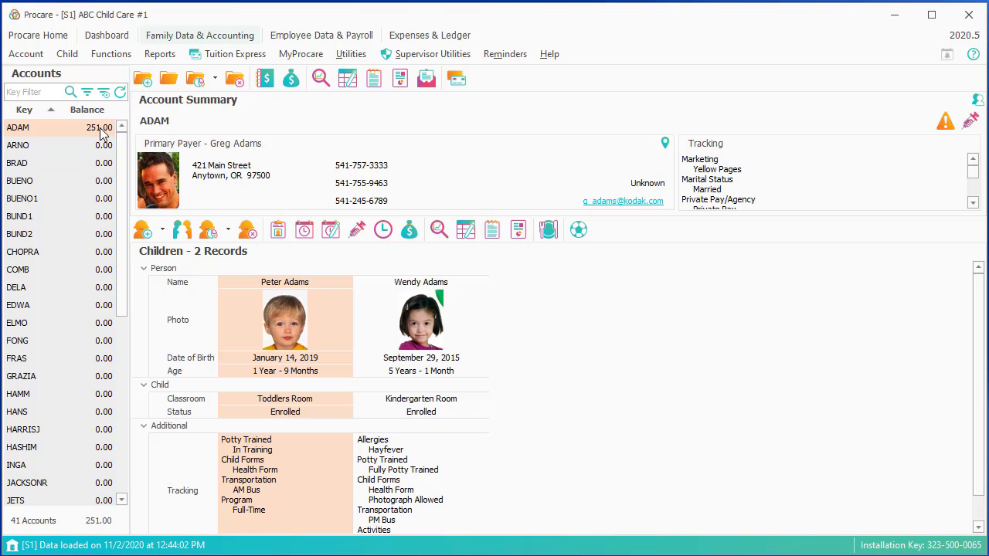
Review the posted Late Pick Up charges in the first account's ledger and close it
{"action": "double_click", "coordinate": [102, 131]}
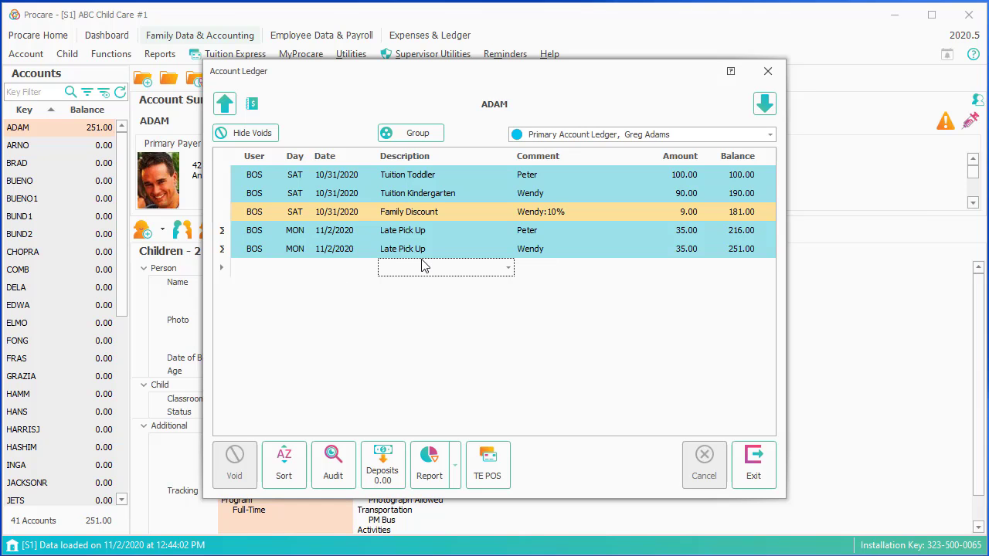
{"action": "left_click", "coordinate": [753, 464]}
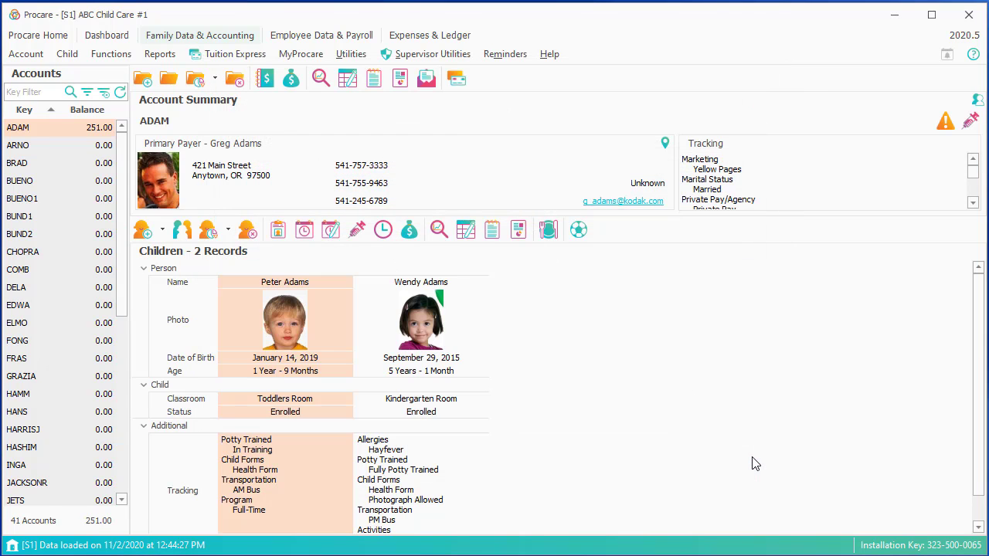